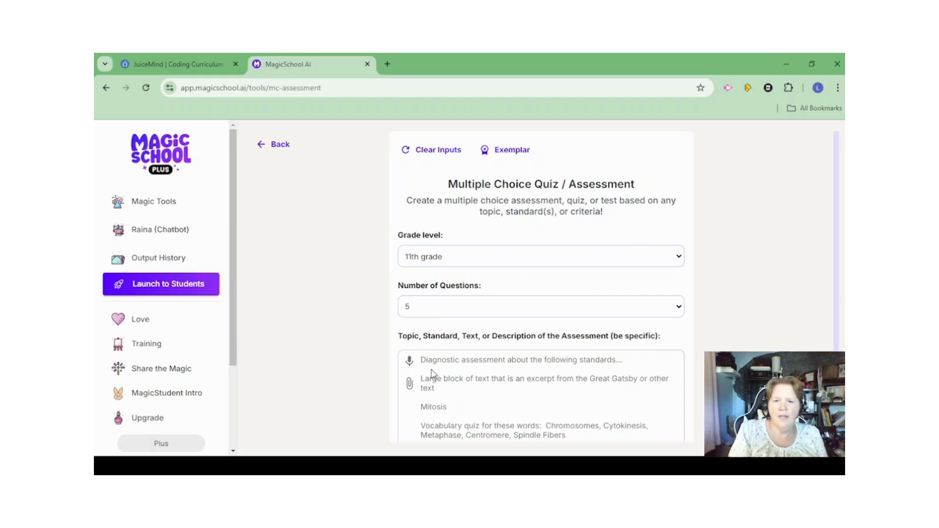
Set the number of questions to 20 and paste the assessment description requesting English and Spanish questions on CSS borders, margins, padding, height, width, box model and outlines.
left_click(435, 372)
left_click(423, 361)
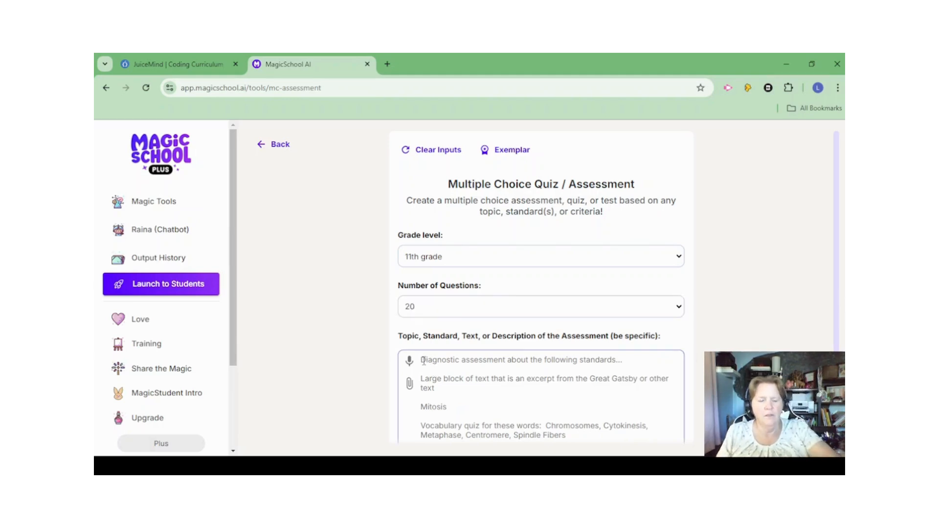
type("CSS borders, margins, padding, height, width, box model, and outlines. Please write 20 multiple choice questions and answers in both English and Spanish")
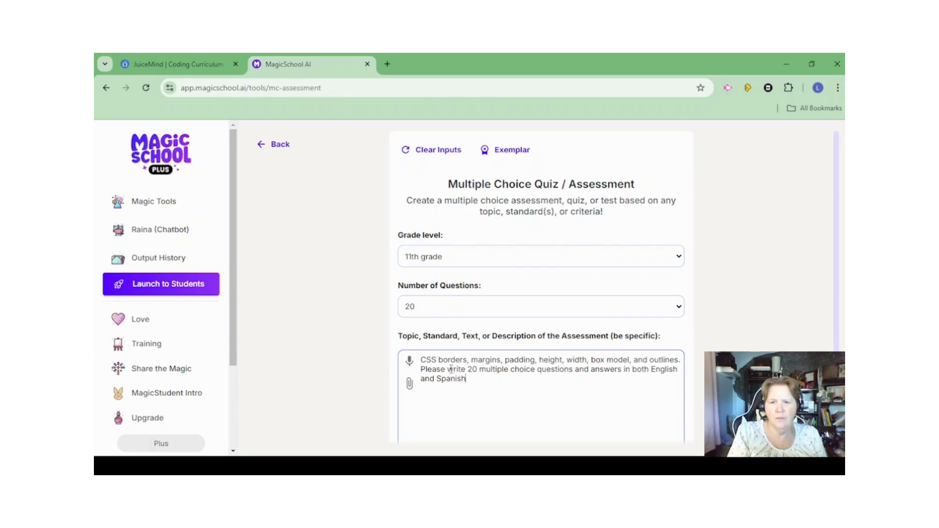
Remove "20 multiple choice" from the assessment description, generate the assessment and look over its first questions.
left_click_drag(447, 370, 539, 368)
left_click(478, 369)
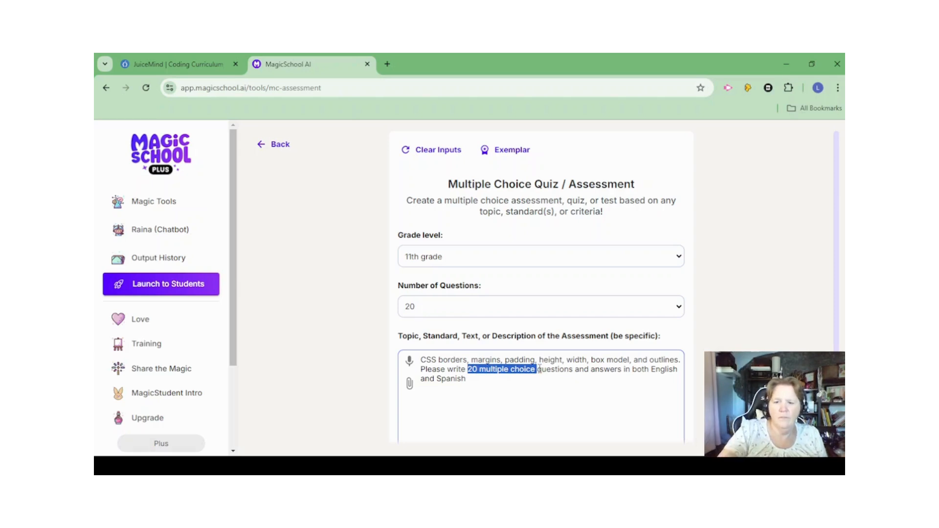
key("BackSpace")
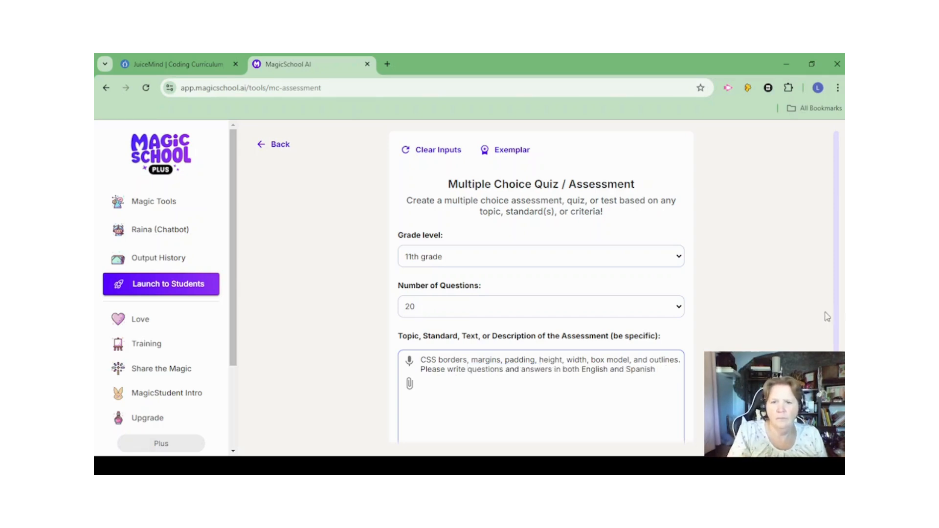
scroll(751, 348, "down", 1)
scroll(751, 348, "down", 1)
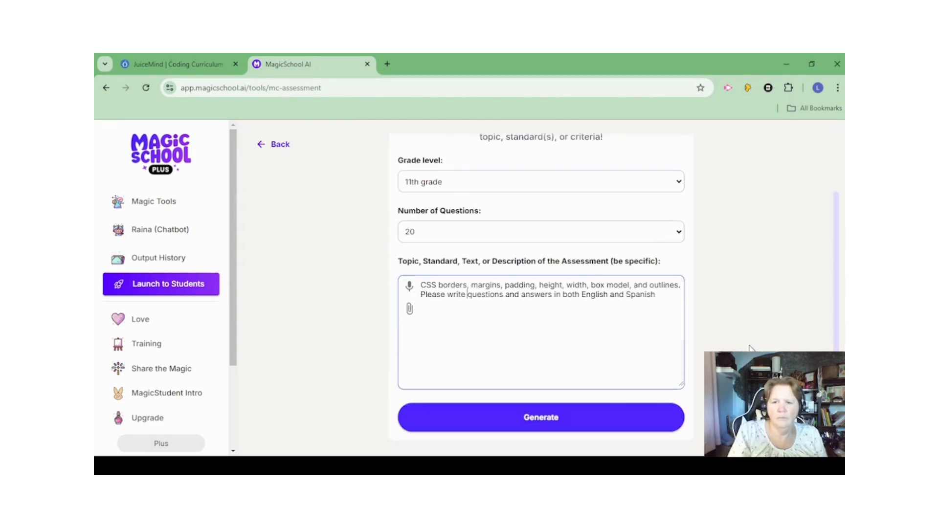
left_click(553, 424)
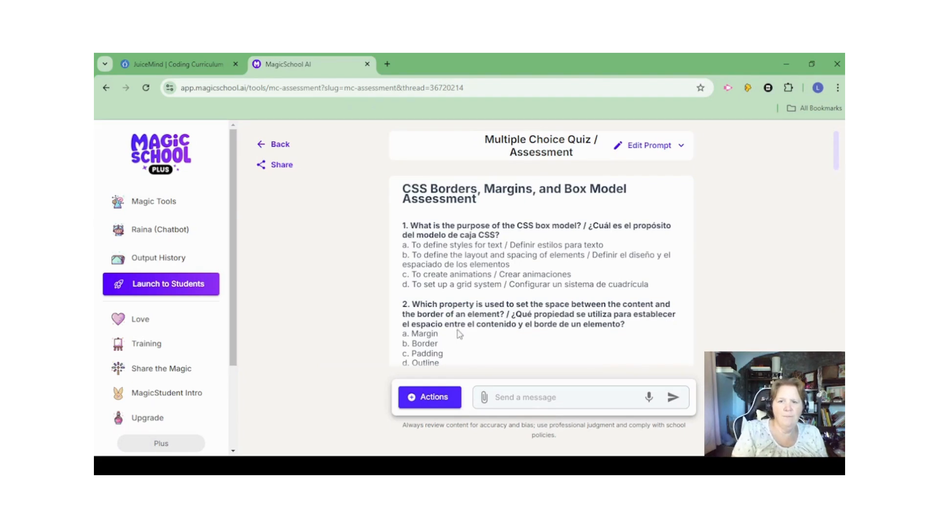
scroll(462, 331, "down", 1)
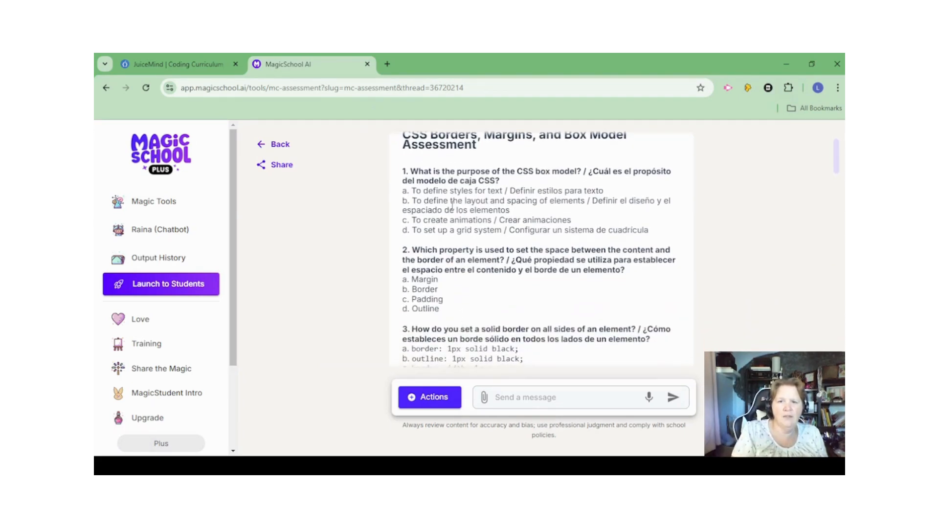
scroll(452, 206, "down", 2)
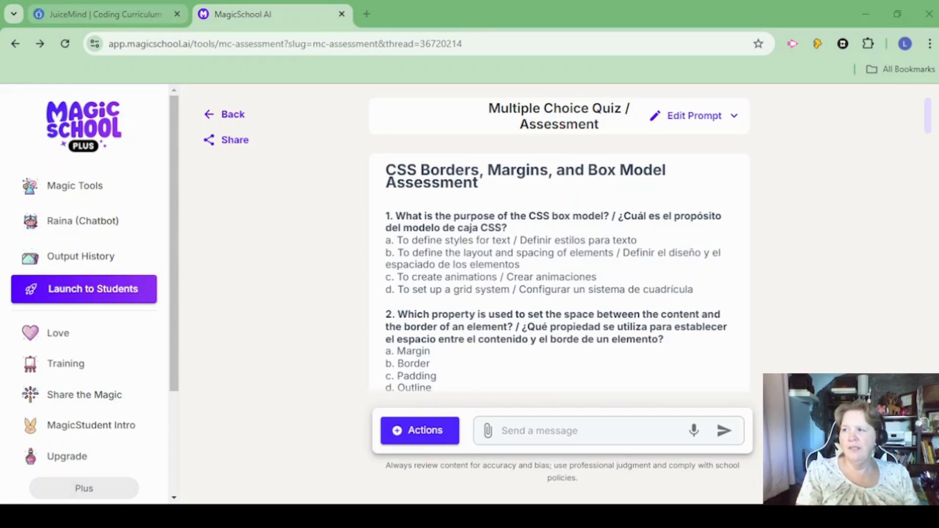
Switch to JuiceMind, log in and start creating a new blank quiz.
left_click(105, 14)
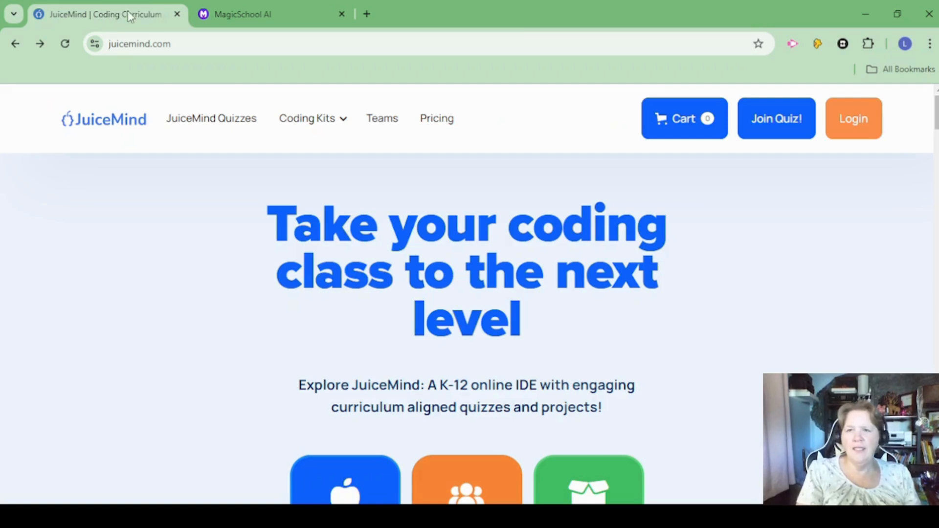
left_click(867, 120)
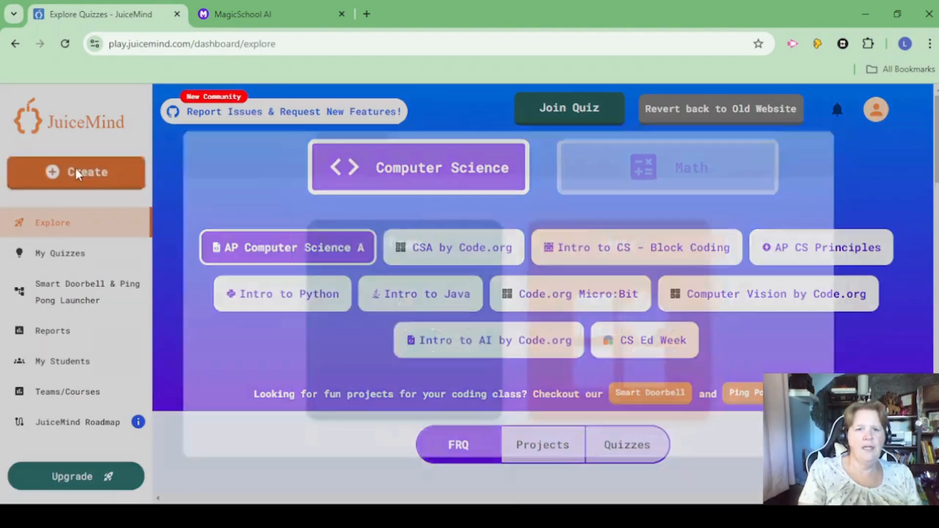
left_click(77, 173)
left_click(656, 346)
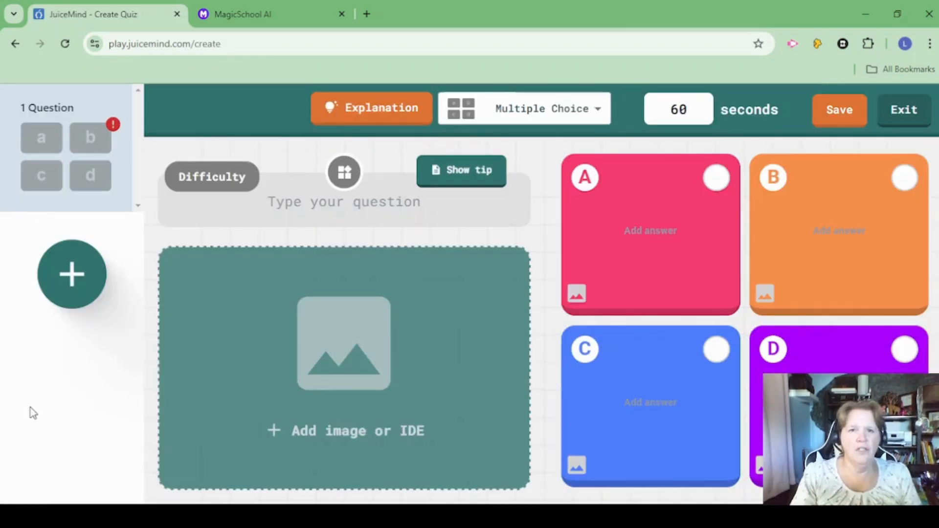
Look through the question types available for the quiz without changing or adding a question.
left_click(601, 115)
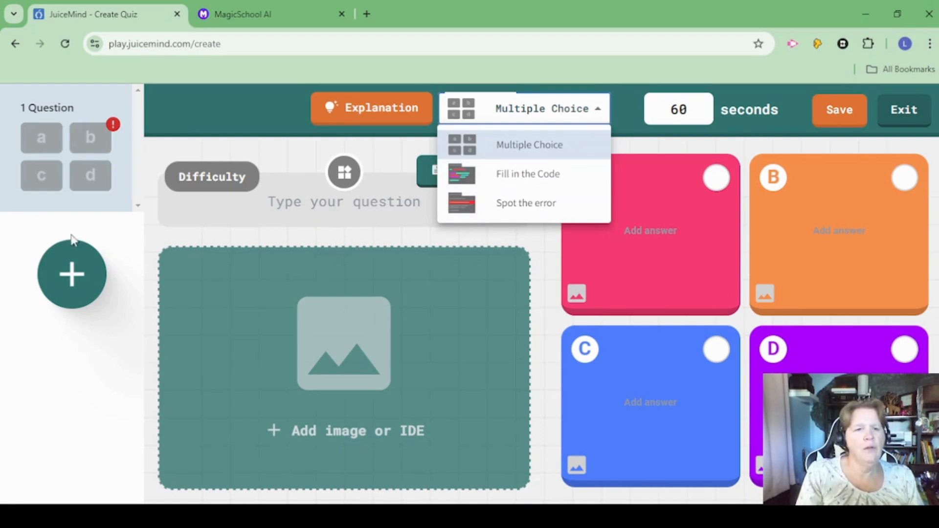
left_click(73, 272)
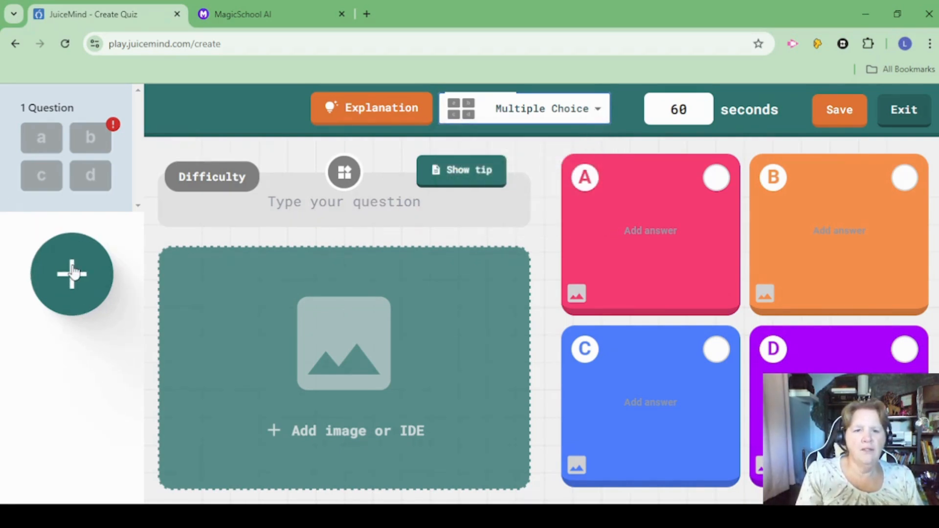
left_click(73, 271)
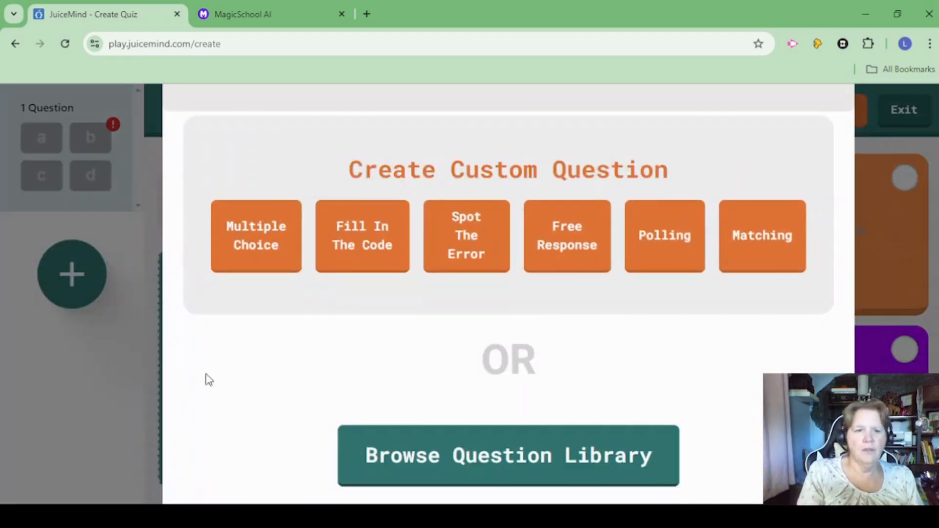
left_click(79, 411)
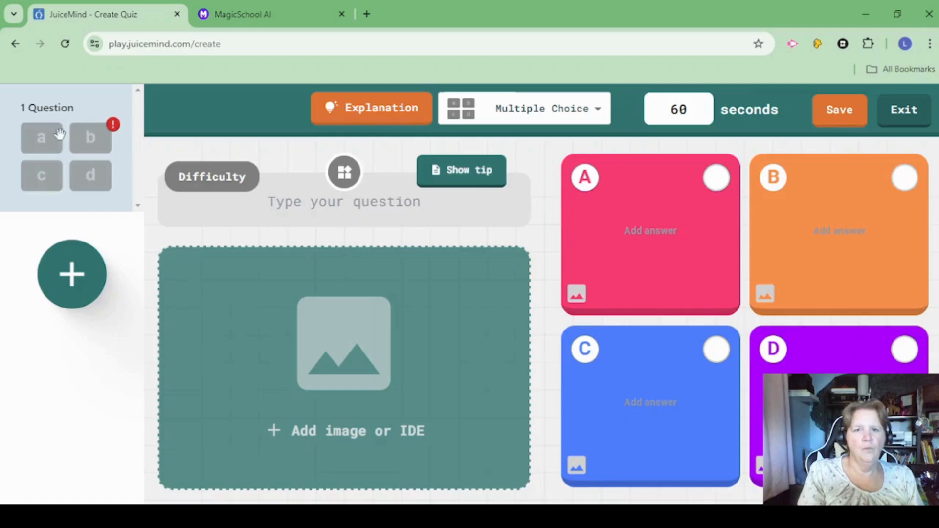
Copy the bilingual question "What is the purpose of the CSS box model?" from MagicSchool into the first JuiceMind question.
left_click(250, 13)
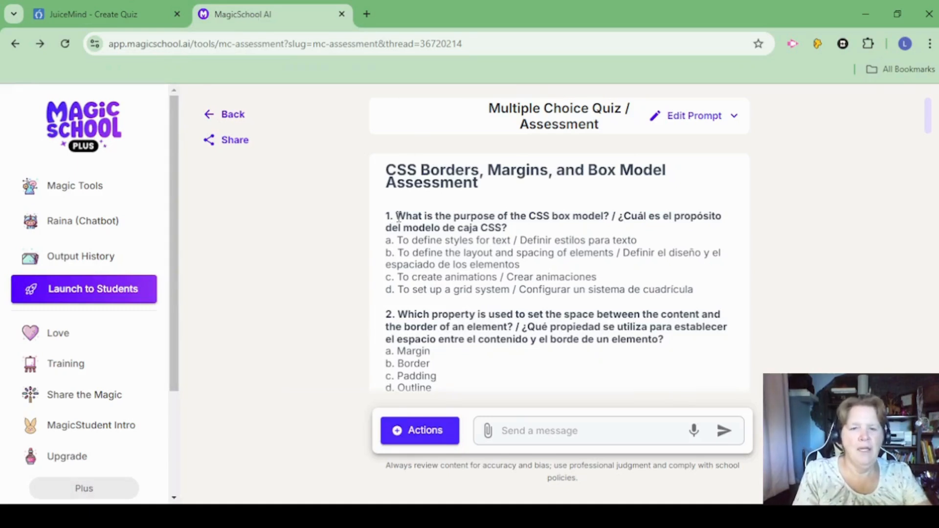
left_click_drag(396, 216, 510, 229)
key("ctrl+c")
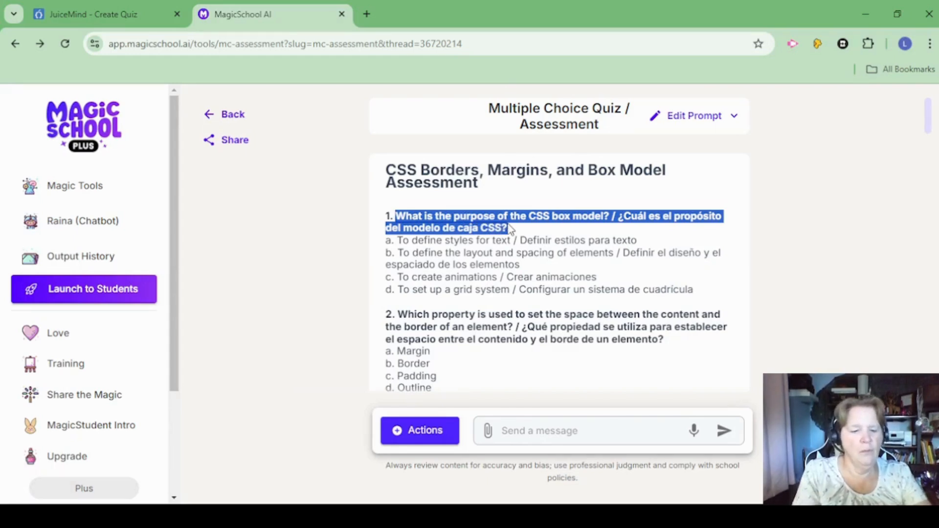
key("ctrl+shift+Tab")
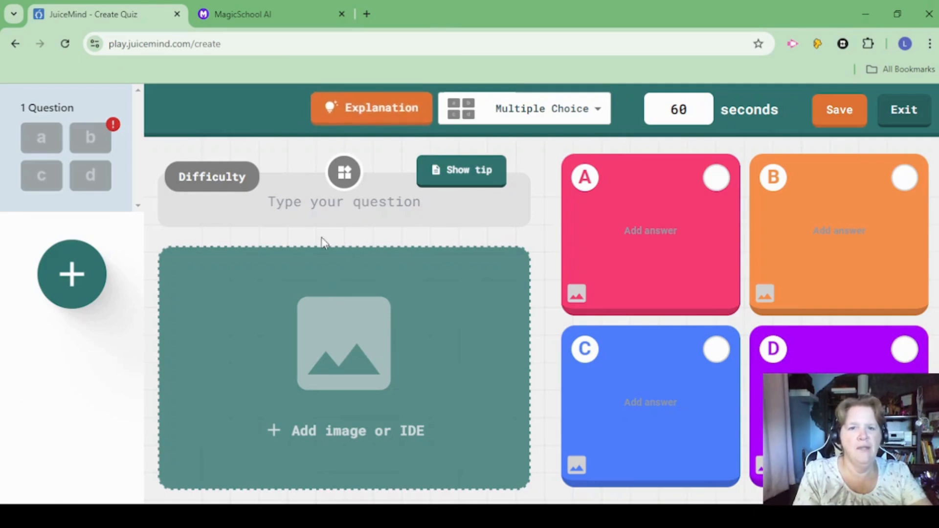
left_click(380, 203)
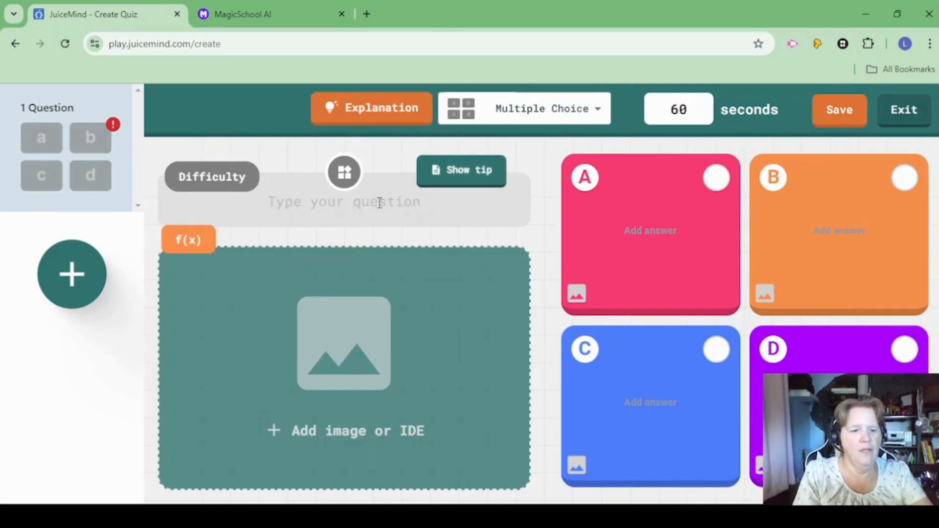
key("ctrl+v")
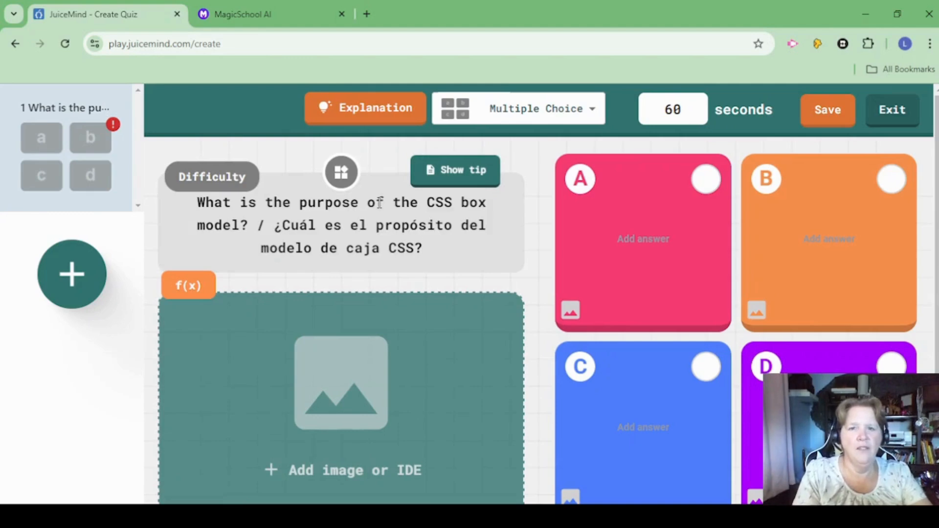
Copy "To define styles for text / Definir estilos para texto" from MagicSchool into answer A of the first JuiceMind question.
left_click(233, 24)
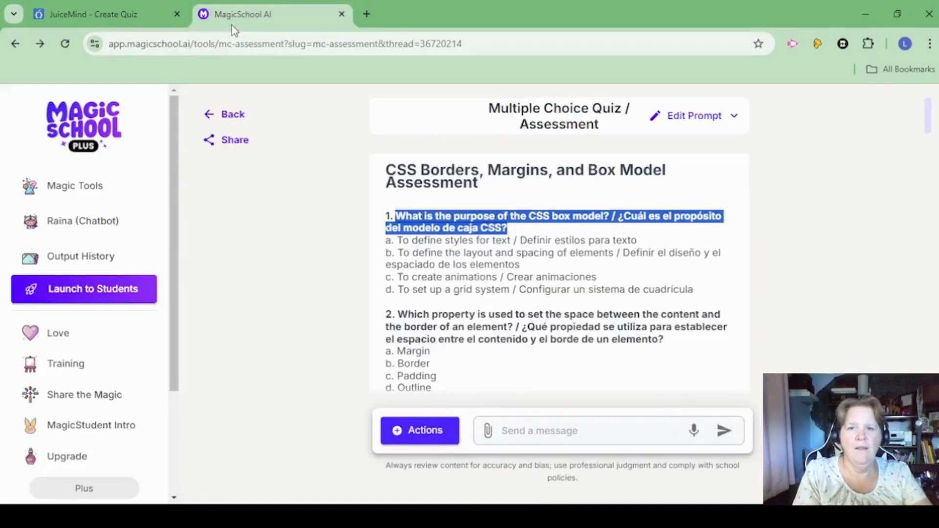
left_click_drag(401, 241, 629, 242)
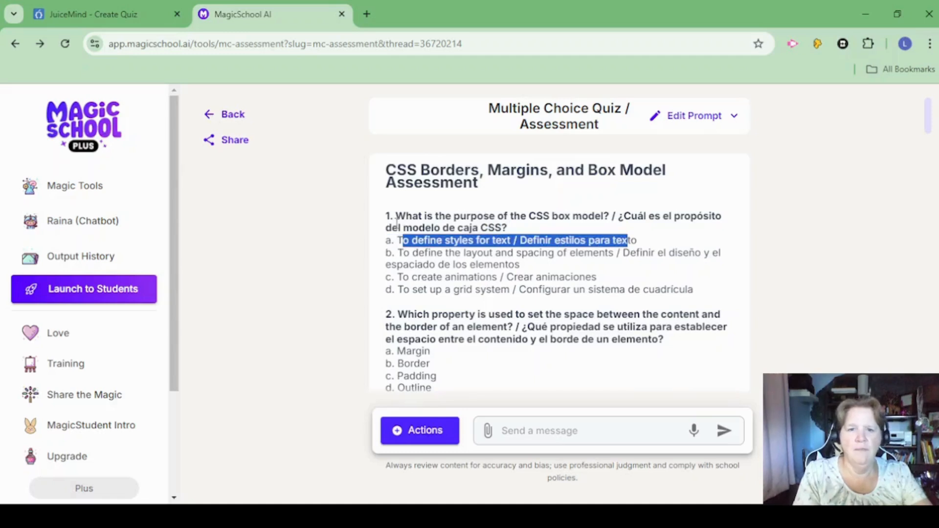
left_click_drag(397, 240, 641, 242)
key("ctrl+c")
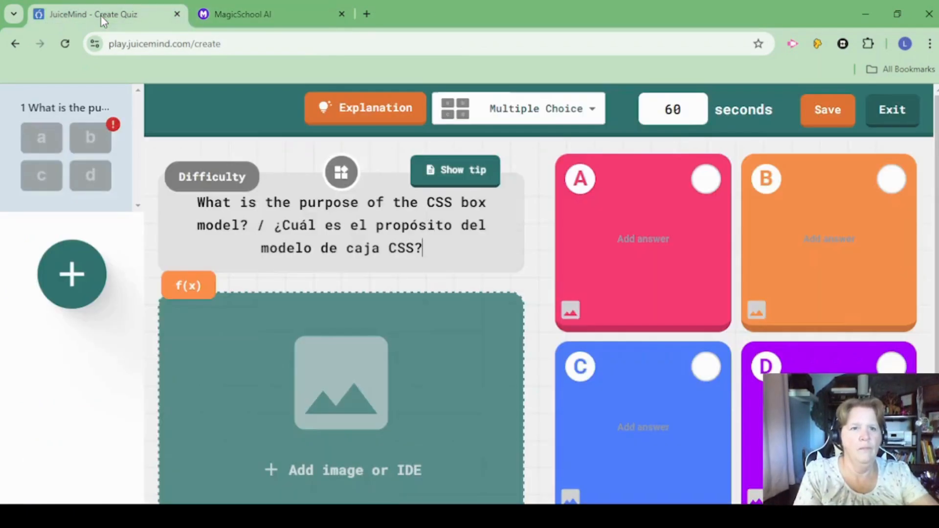
left_click(101, 16)
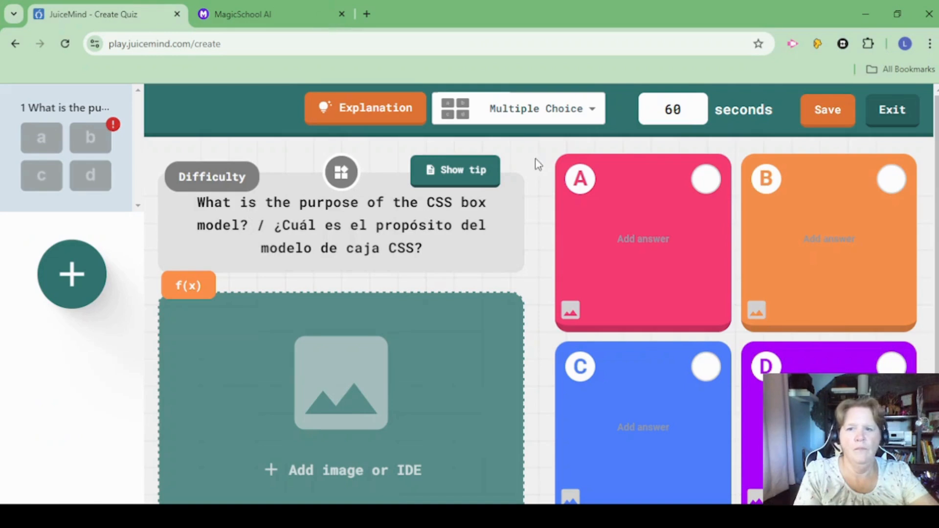
left_click(653, 241)
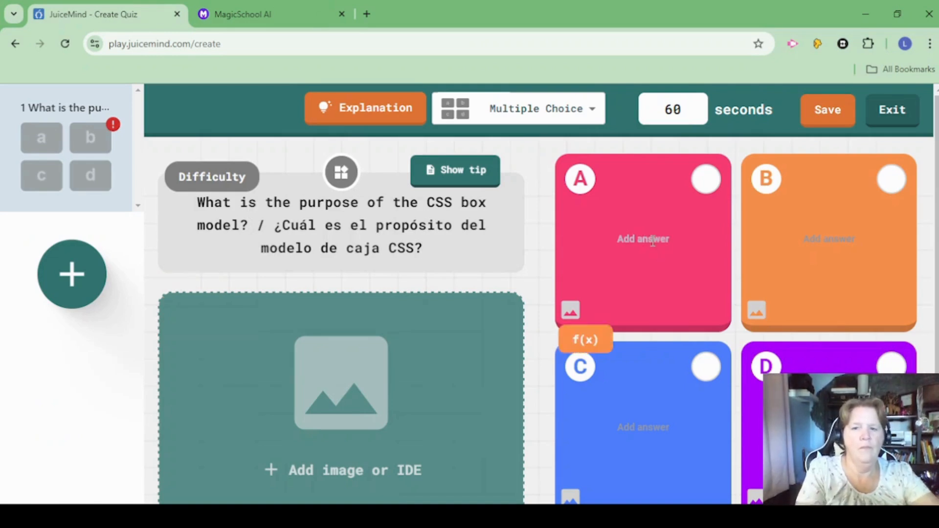
key("ctrl+v")
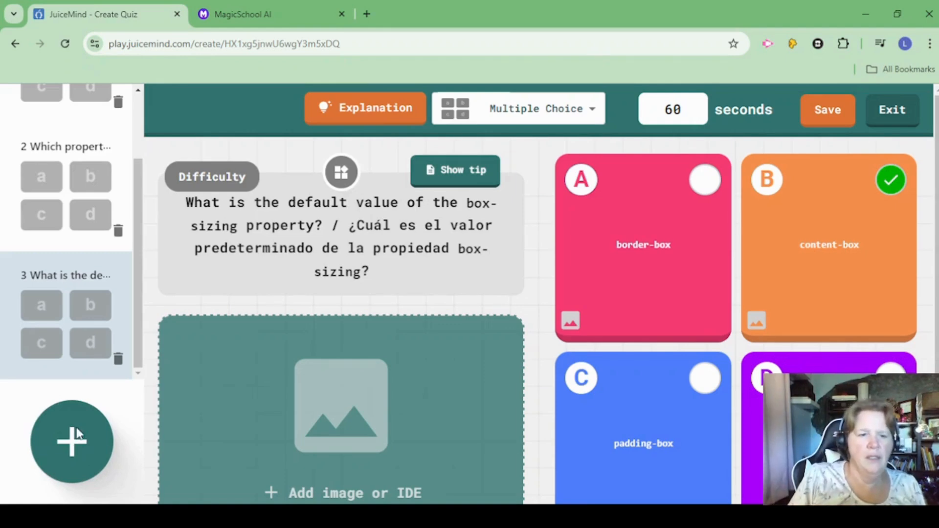
Add a fourth multiple-choice question in JuiceMind and fill its text with MagicSchool's bilingual question 11 about the box-sizing property.
left_click(77, 433)
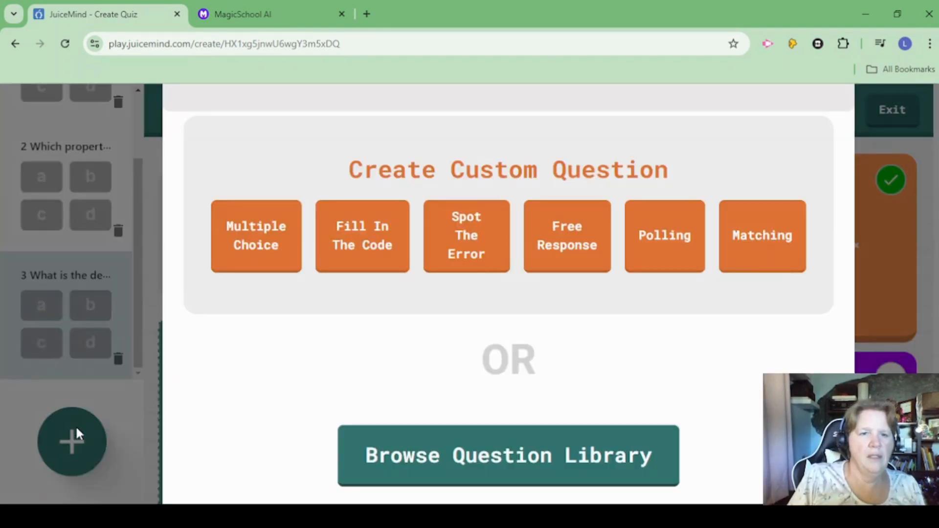
left_click(256, 249)
left_click(274, 23)
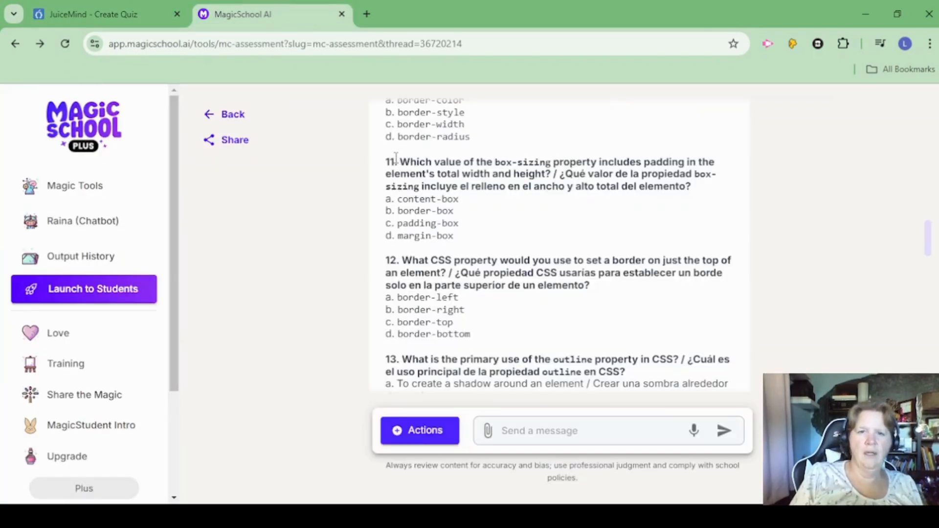
left_click_drag(401, 162, 700, 187)
key("ctrl+c")
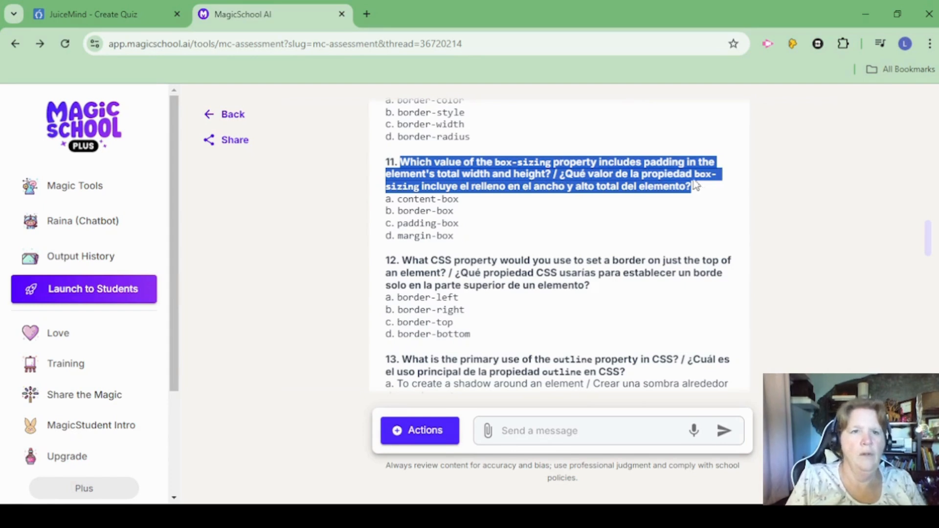
left_click(121, 12)
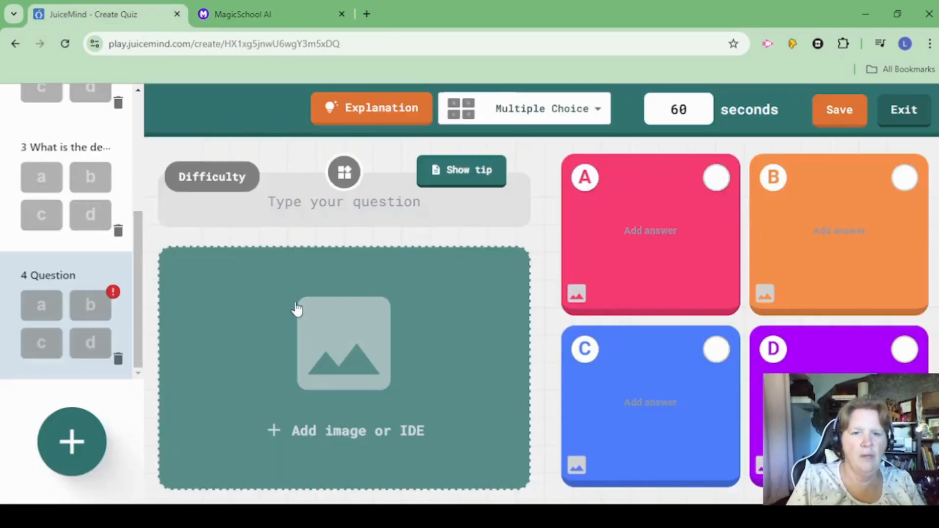
left_click(303, 206)
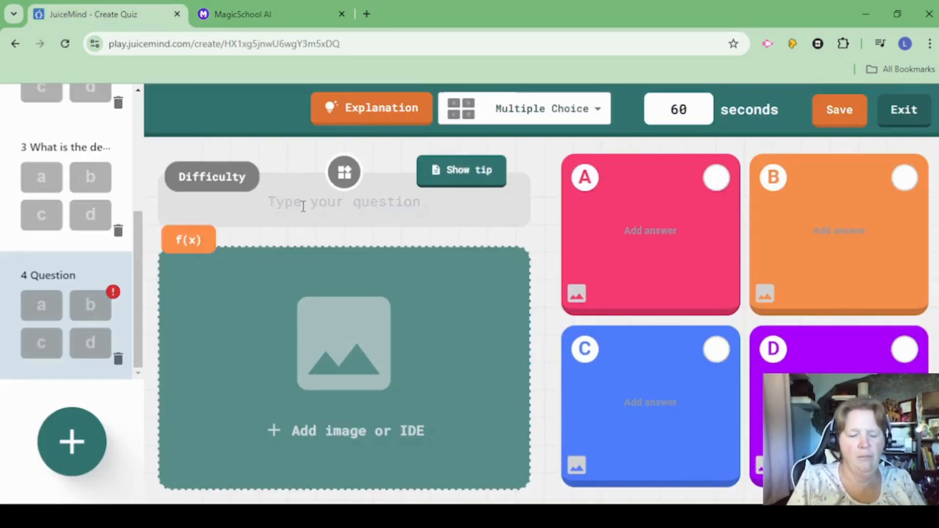
key("ctrl+v")
Copy the options content-box, border-box and padding-box from MagicSchool into answers A, B and C of the fourth JuiceMind question.
left_click(257, 11)
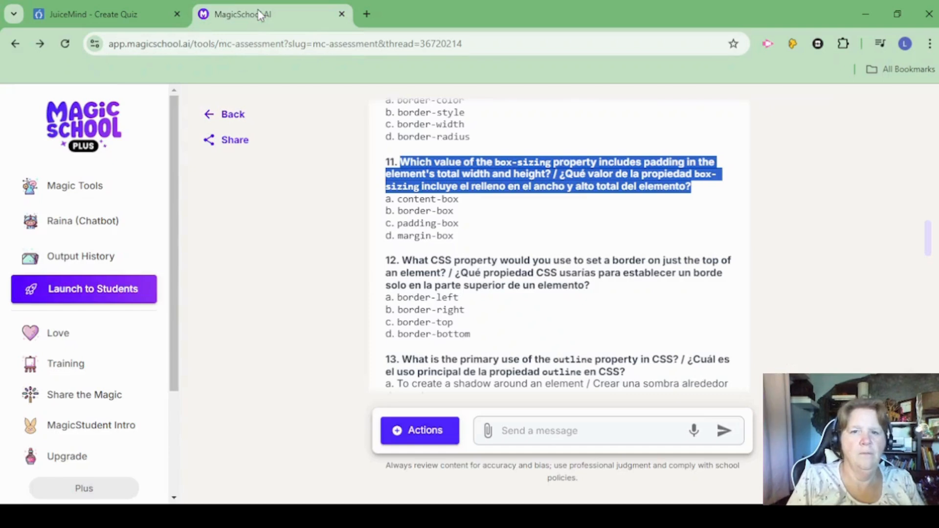
left_click_drag(398, 198, 462, 204)
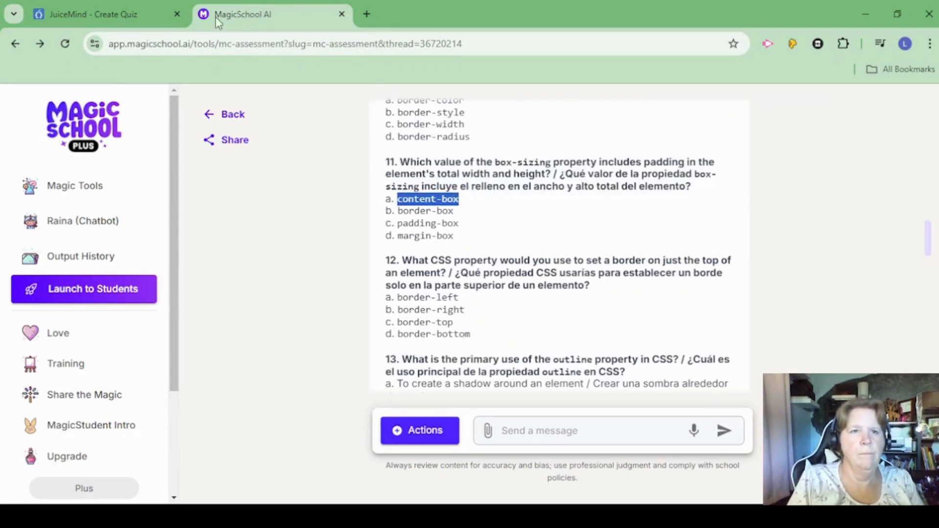
left_click(144, 10)
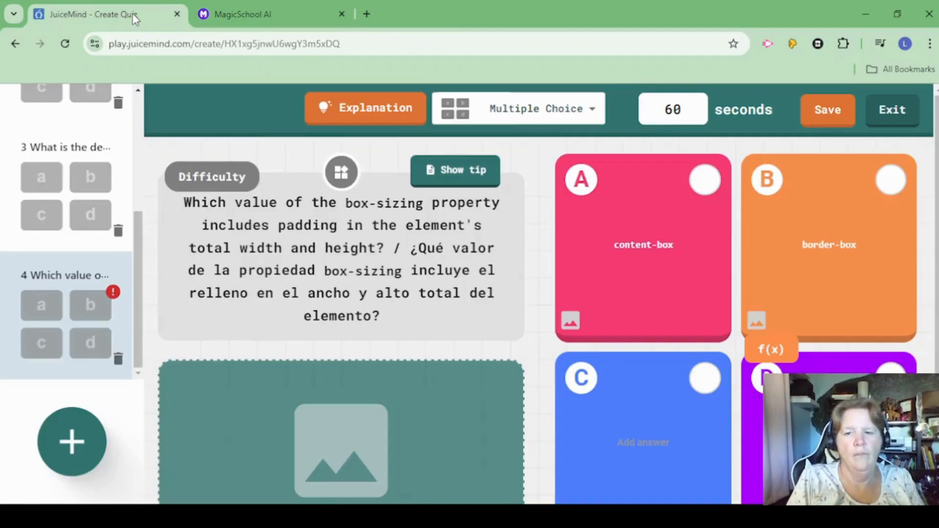
left_click(646, 437)
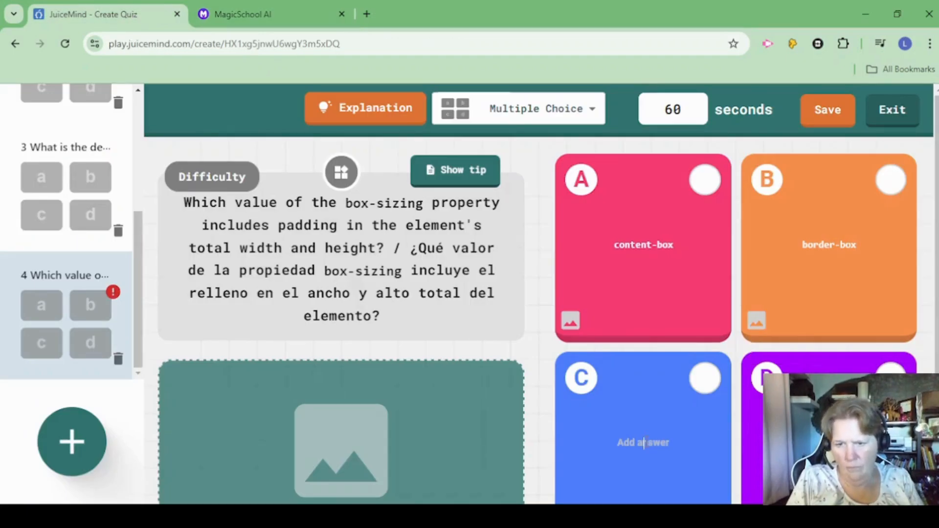
type("padding-box")
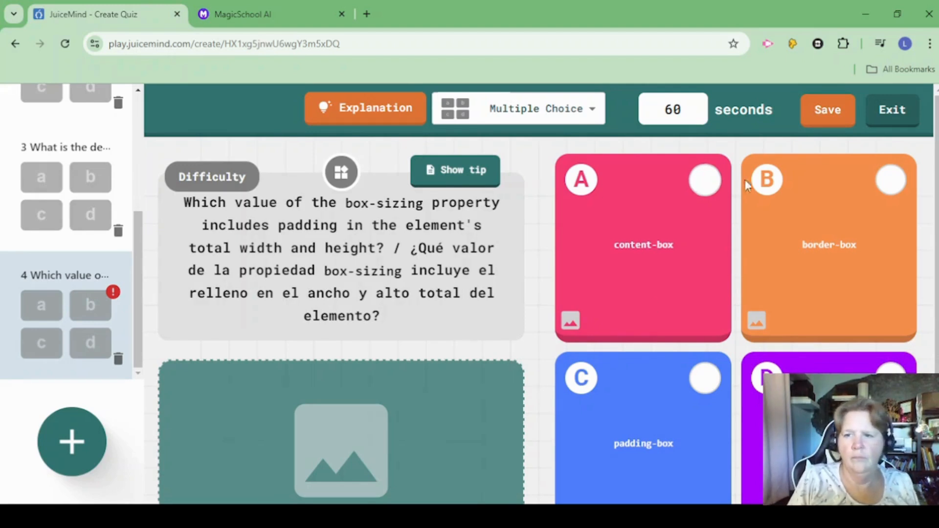
Mark answer B, border-box, as correct for the fourth question and save the quiz as "CSS review 2".
left_click(890, 183)
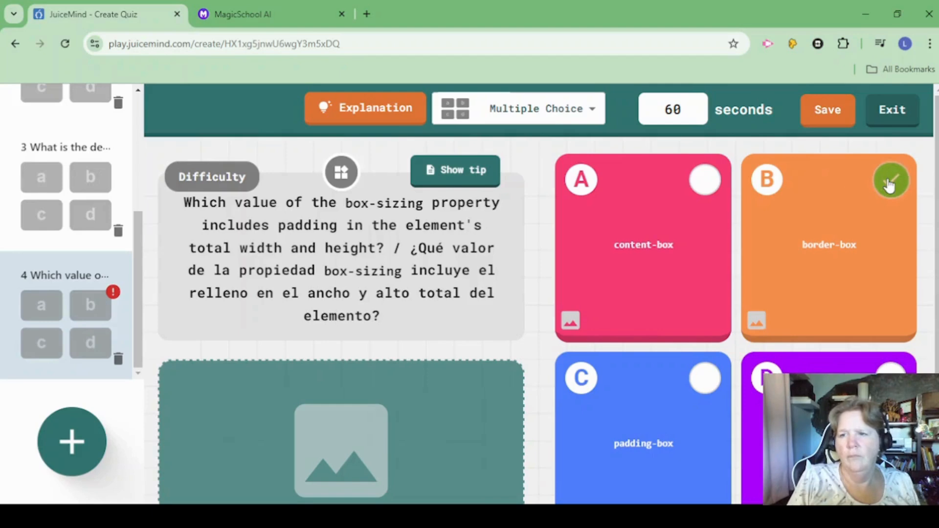
left_click(833, 107)
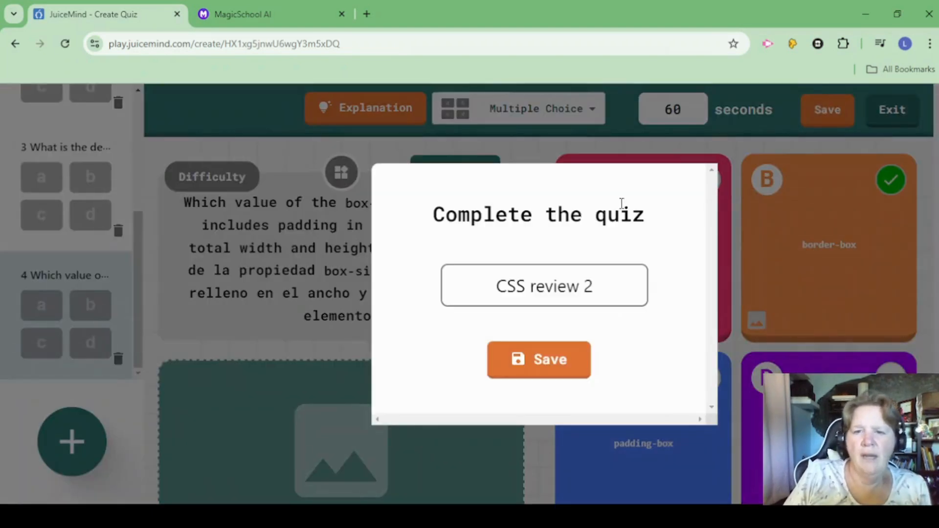
left_click(543, 365)
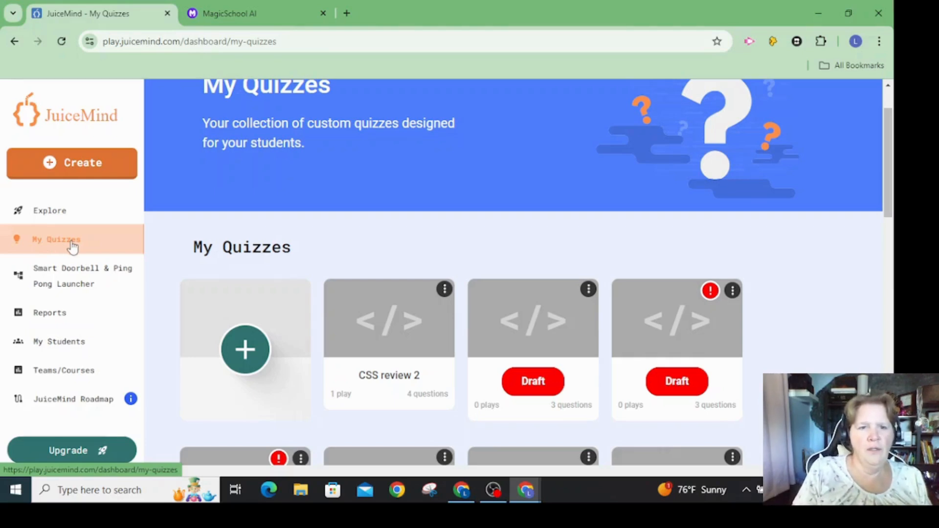
Open the CSS review 2 quiz and launch it as a live quiz without enhanced reporting, accepting the screen-sharing recommendation.
left_click(339, 346)
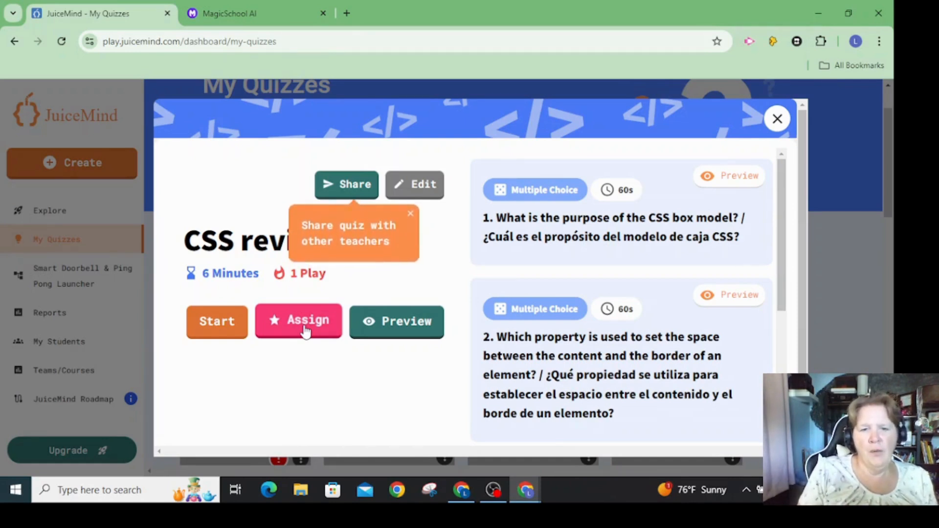
left_click(206, 323)
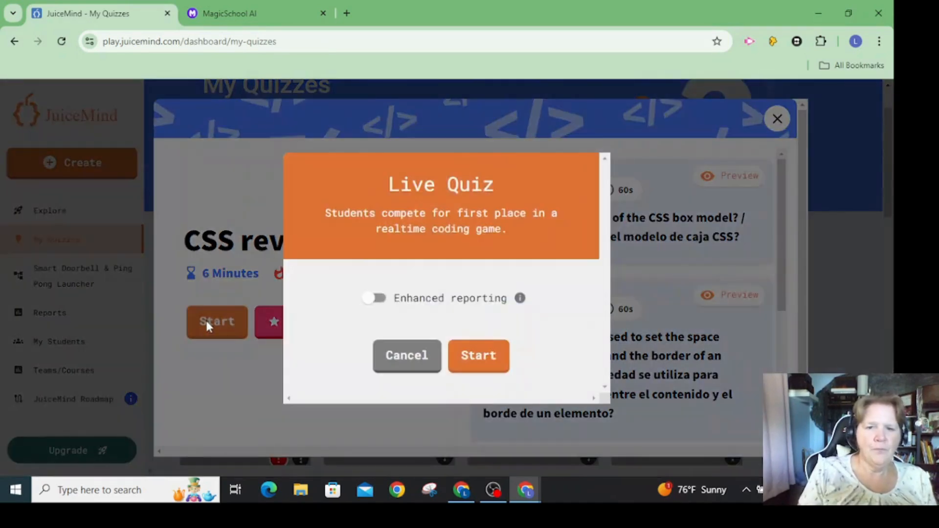
left_click(479, 356)
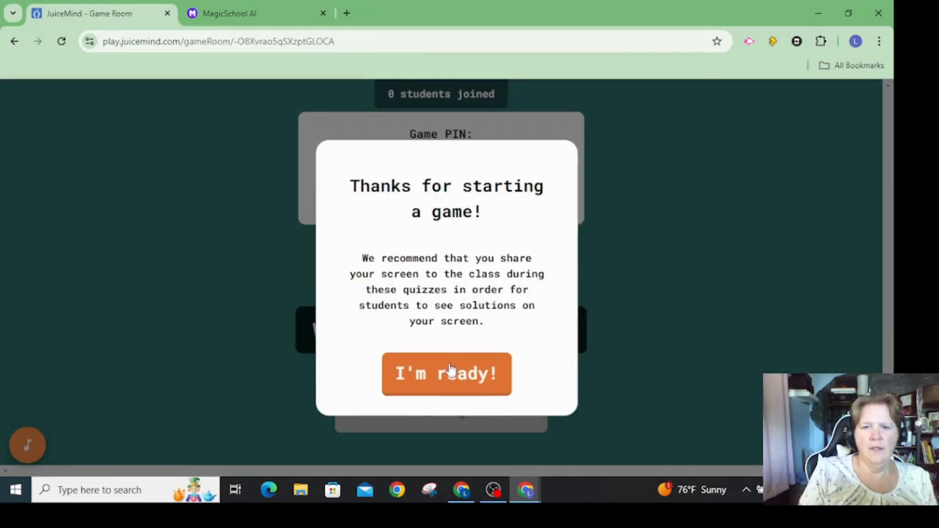
left_click(449, 375)
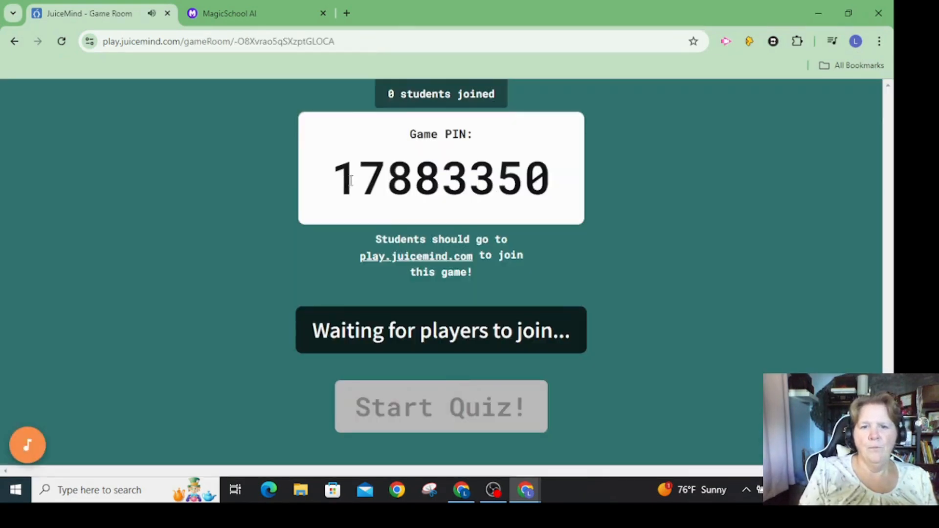
Copy the game PIN from the host's game room and submit it on the Join Quiz page in the student browser window.
left_click_drag(340, 181, 569, 193)
key("ctrl+c")
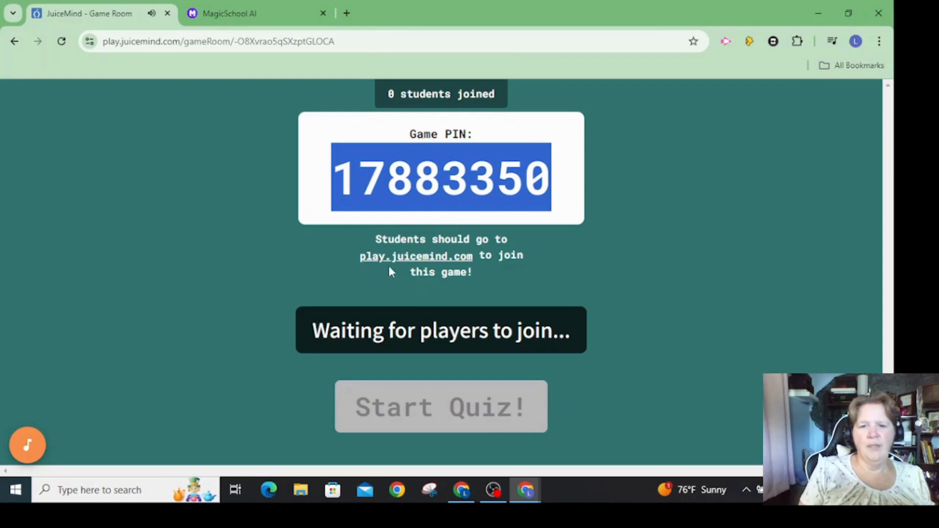
left_click(468, 492)
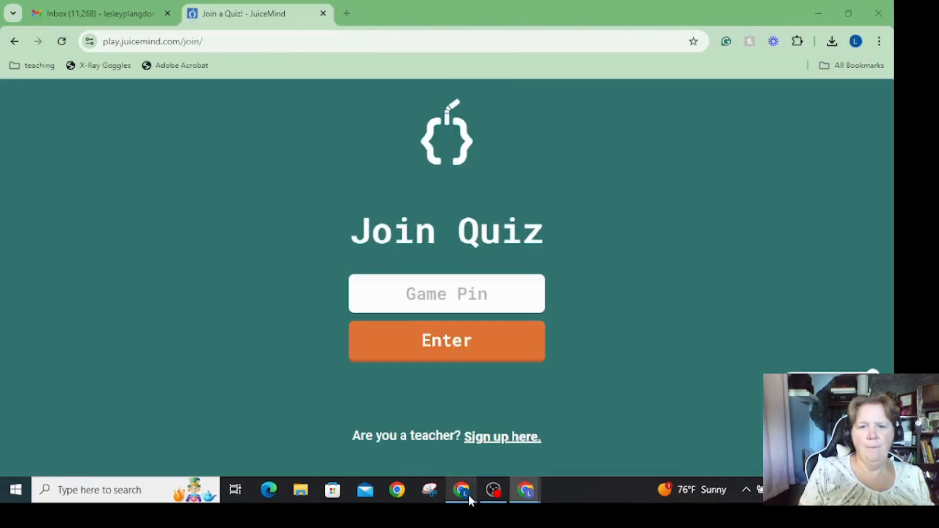
left_click(416, 298)
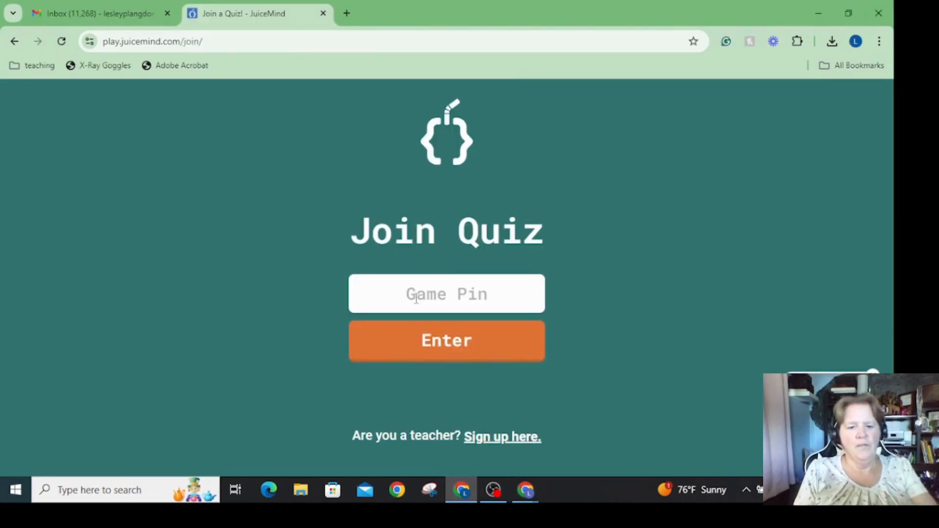
key("ctrl+v")
left_click(433, 343)
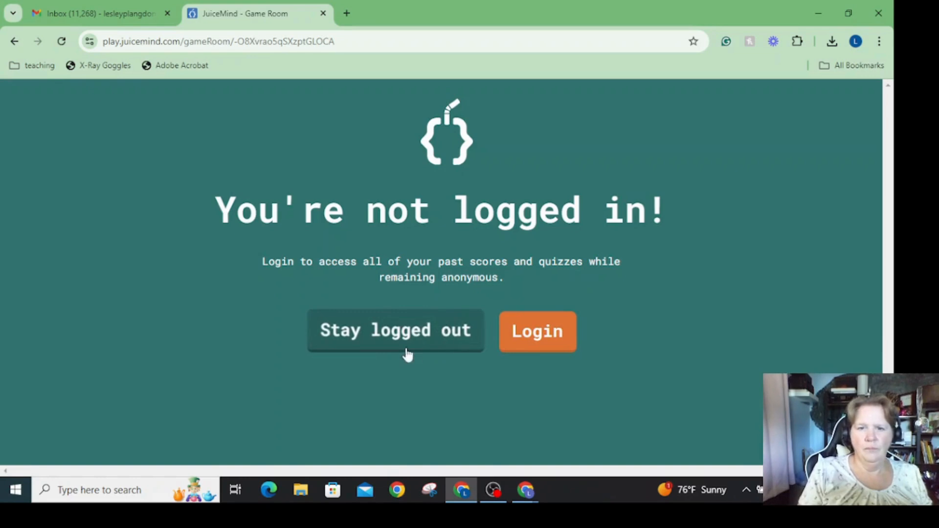
Stay logged out and join the live quiz as a student with the nickname TECHTEACH.
left_click(409, 336)
left_click(419, 295)
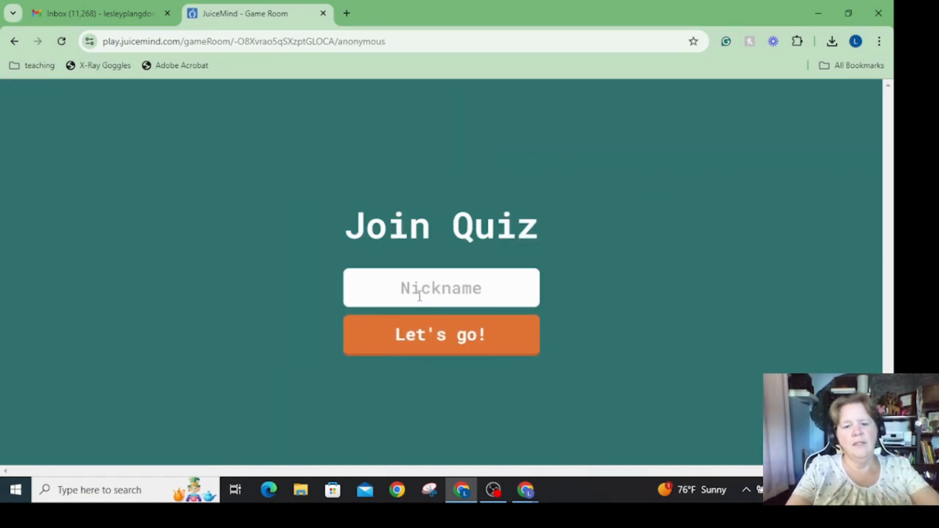
type("TECHTEACH")
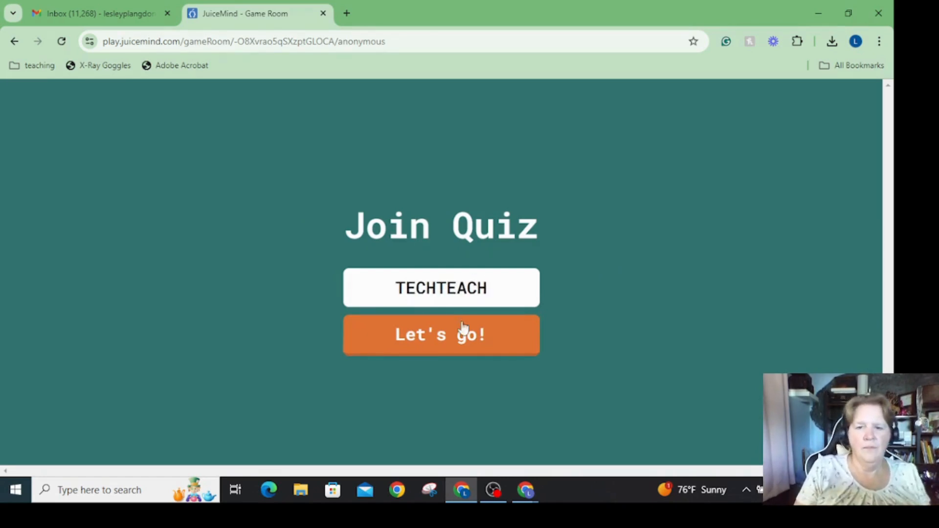
left_click(476, 335)
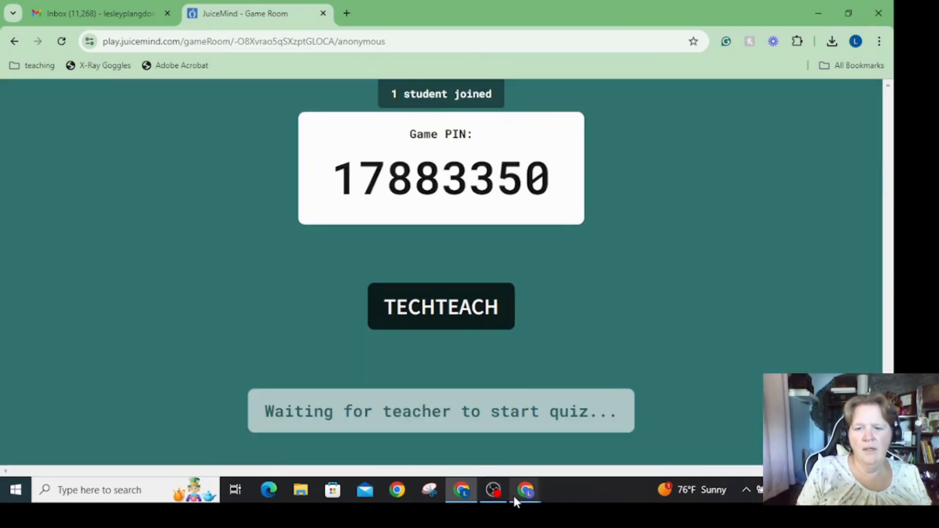
Start the live quiz from the host window and answer the CSS box model question with B in the student window.
mouse_move(522, 493)
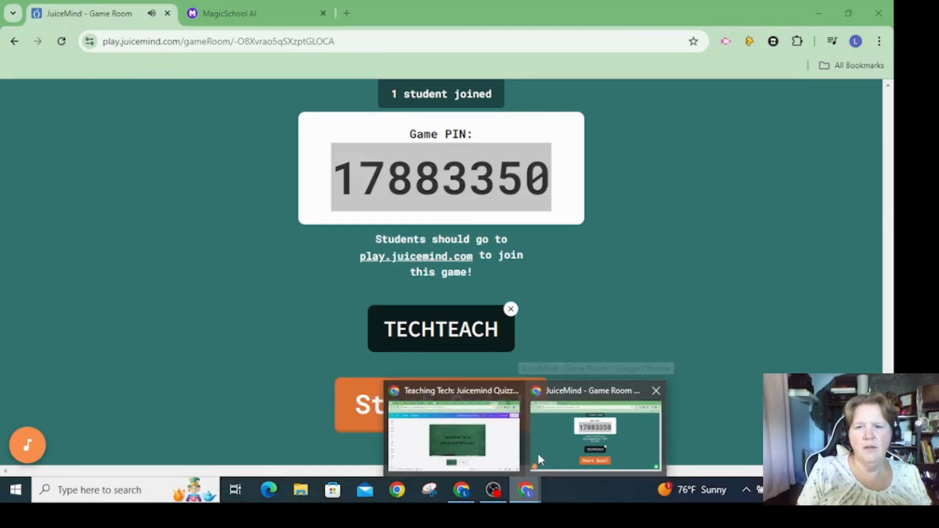
left_click(538, 453)
left_click(437, 403)
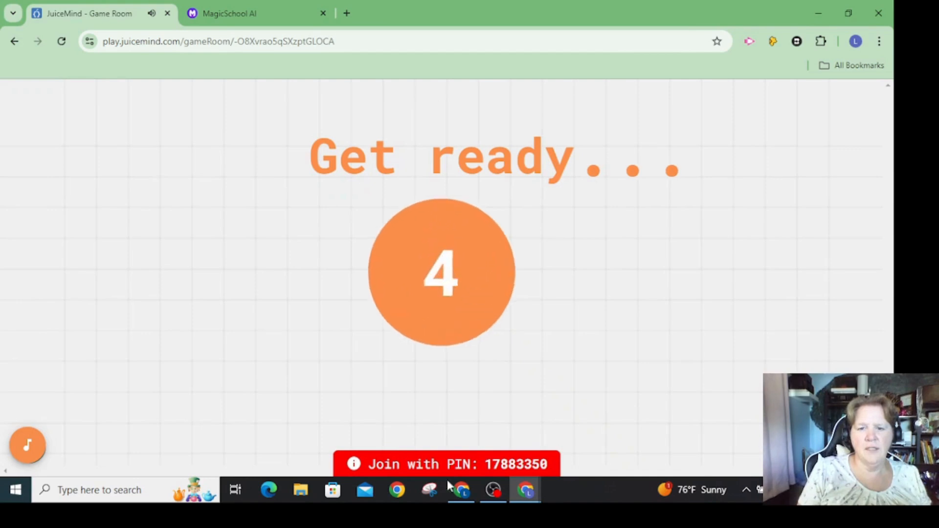
left_click(447, 495)
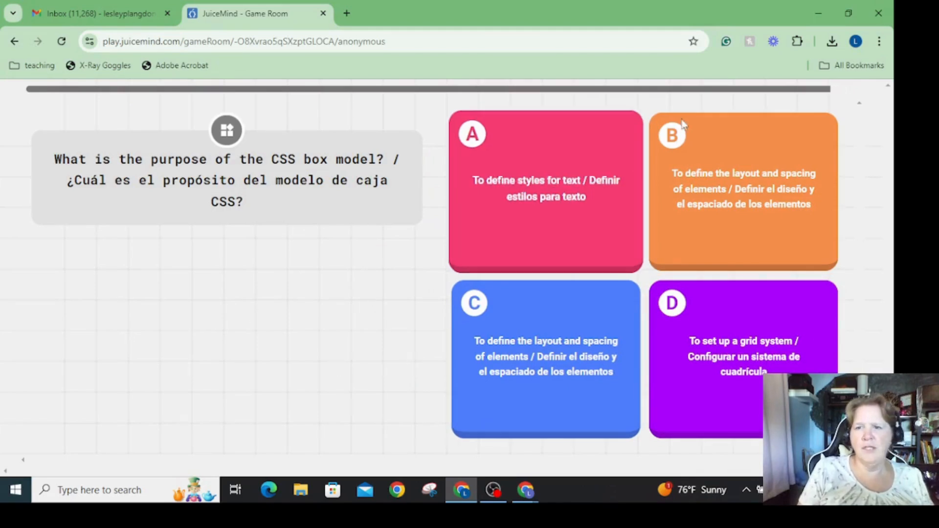
left_click(739, 166)
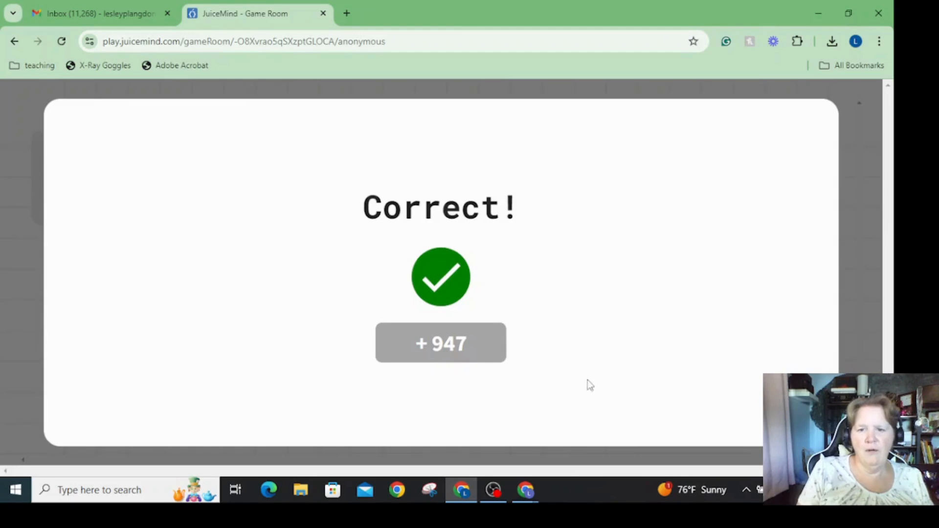
Advance the live quiz past the first question's solution and leaderboard in the host window, and return to the student window.
mouse_move(514, 490)
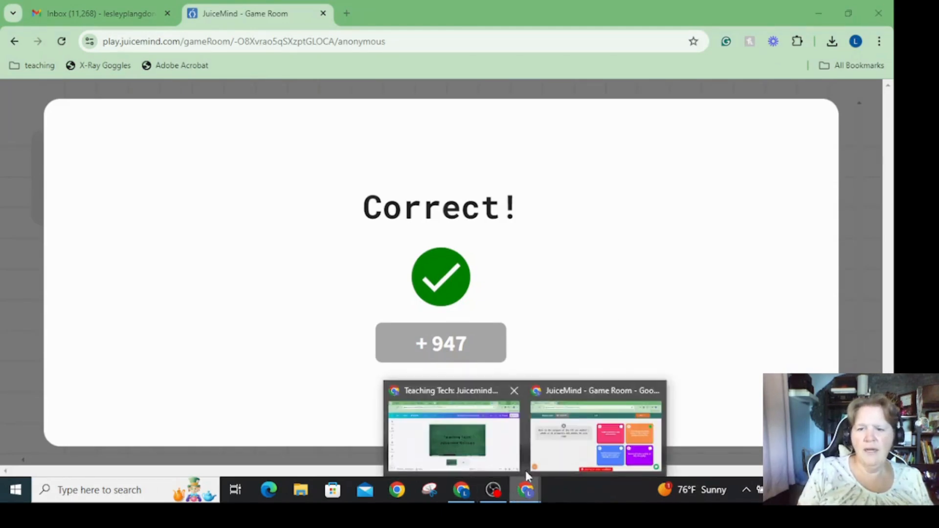
left_click(559, 448)
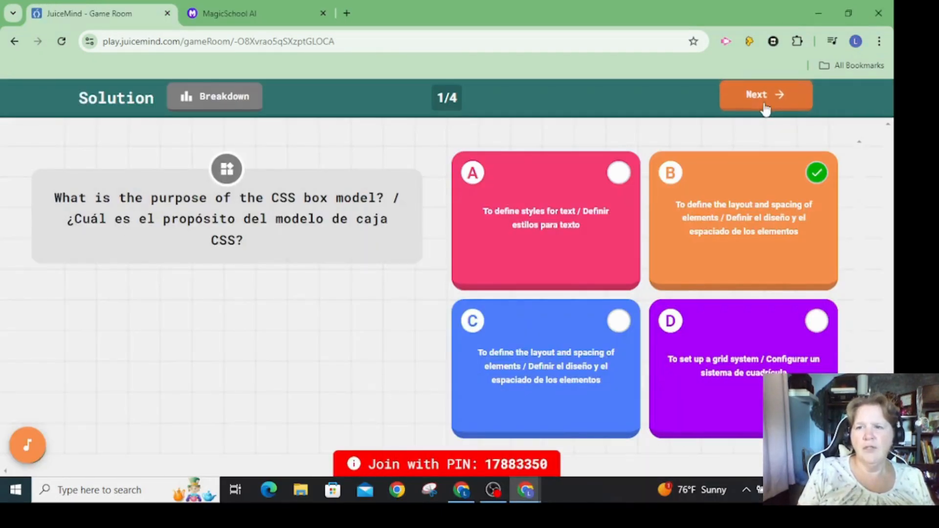
left_click(764, 102)
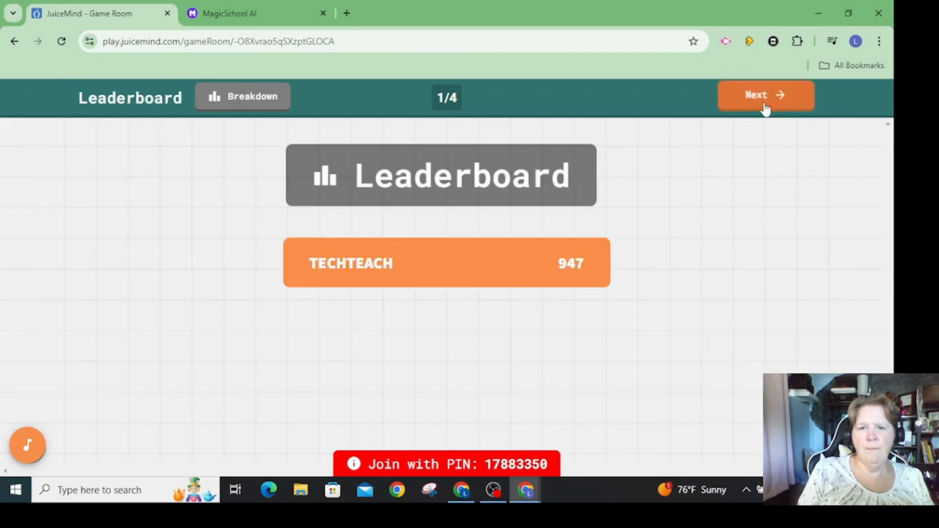
left_click(766, 105)
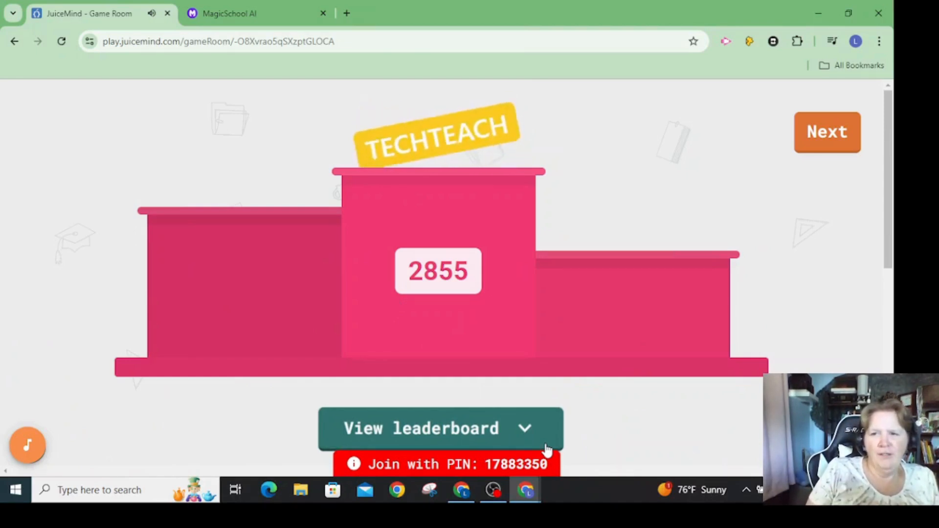
left_click(462, 491)
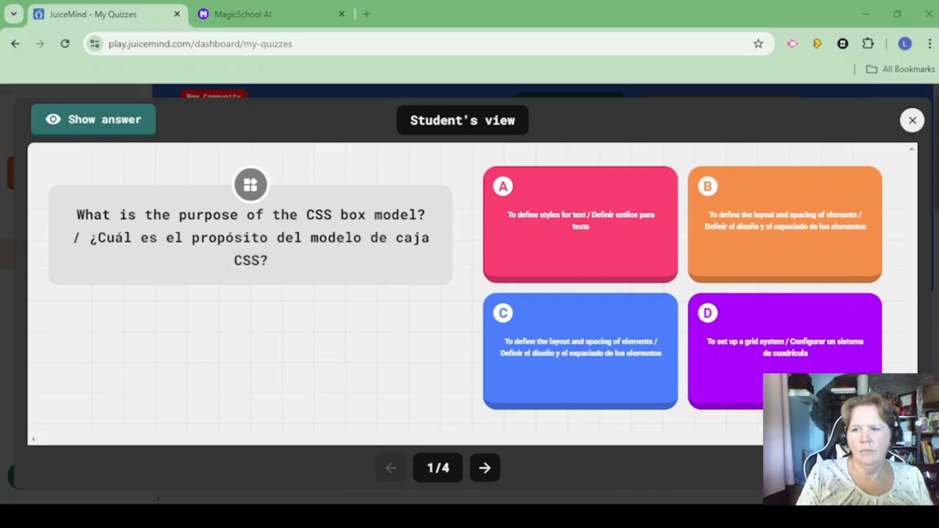